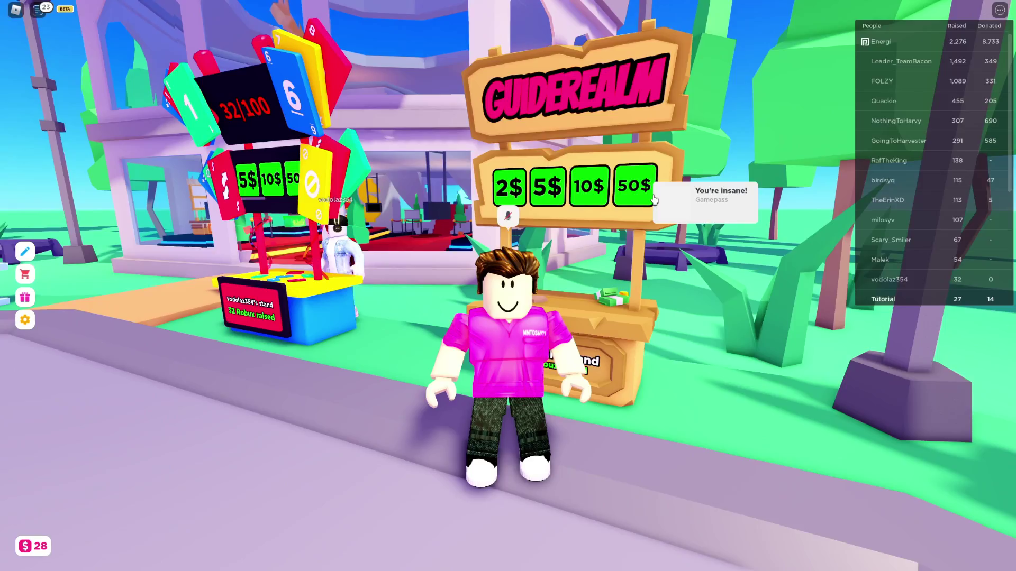
# Walk the avatar toward the Hey stand and bring the rich-text notes in Notepad to the front.
pyautogui.scroll(2, 633, 355)
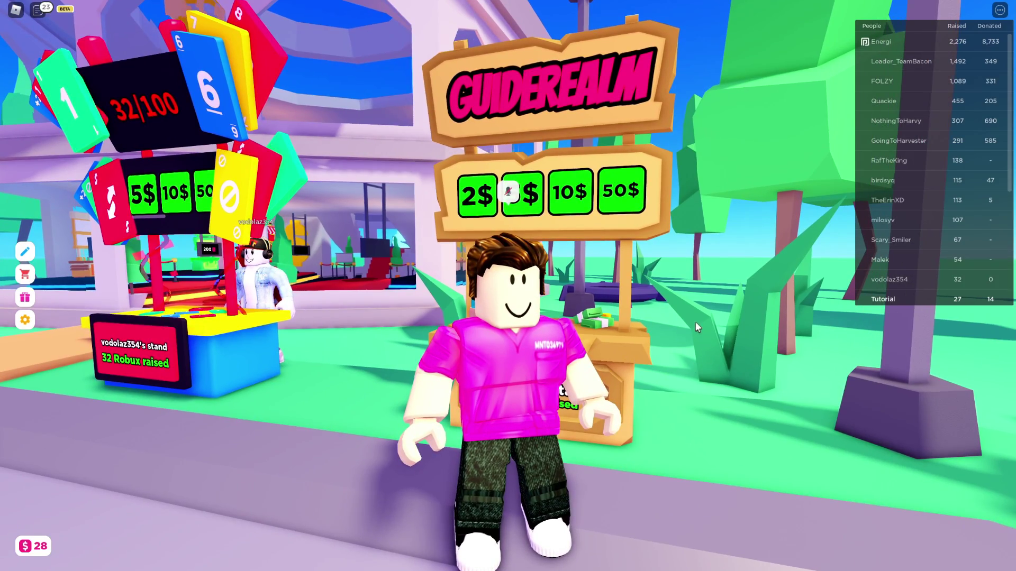
pyautogui.press('a')
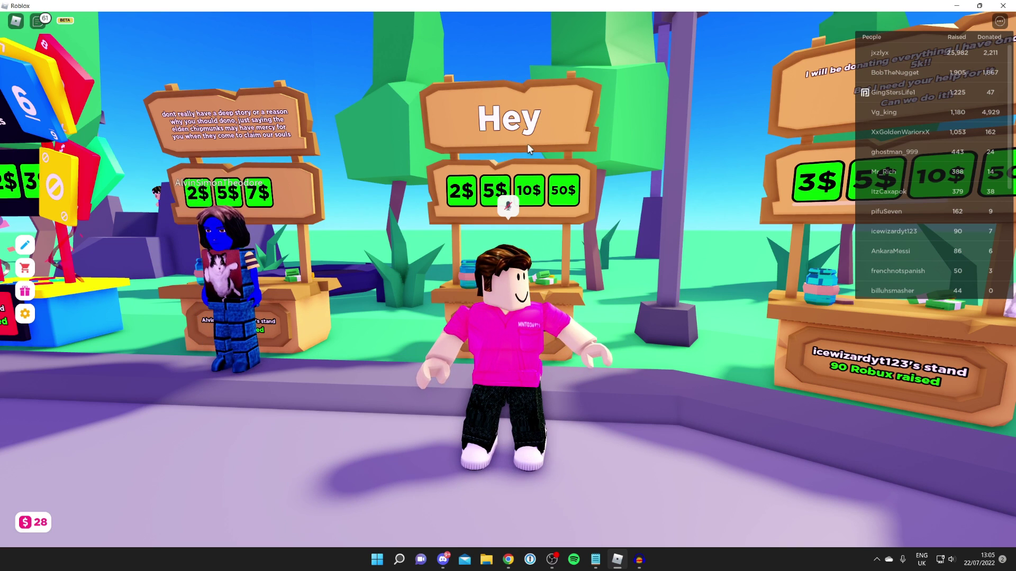
pyautogui.click(595, 559)
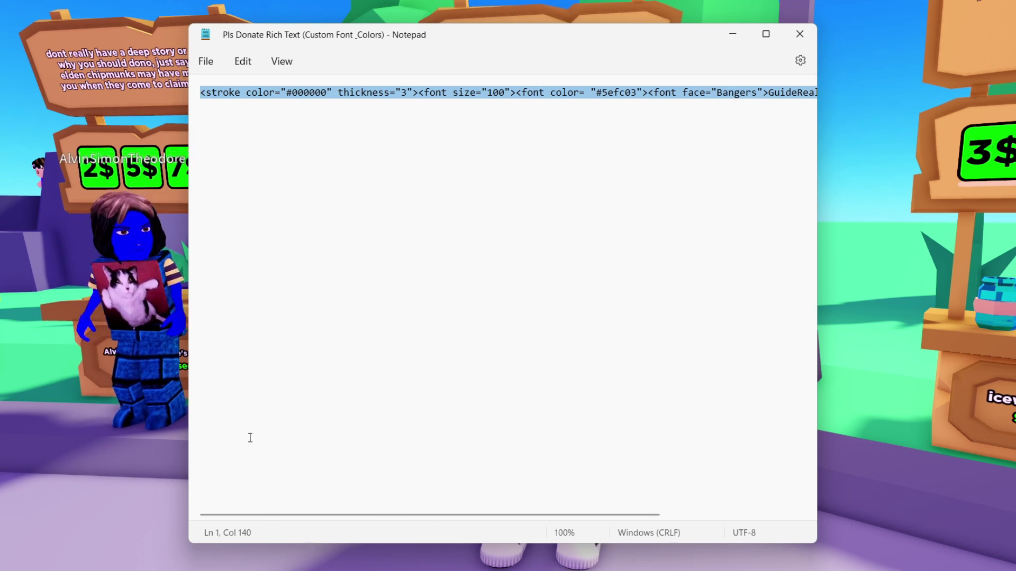
# Copy the full stroke and Bangers font markup line from Notepad, then walk to the Hey stand.
pyautogui.click(308, 141)
pyautogui.moveTo(251, 515); pyautogui.dragTo(463, 512)
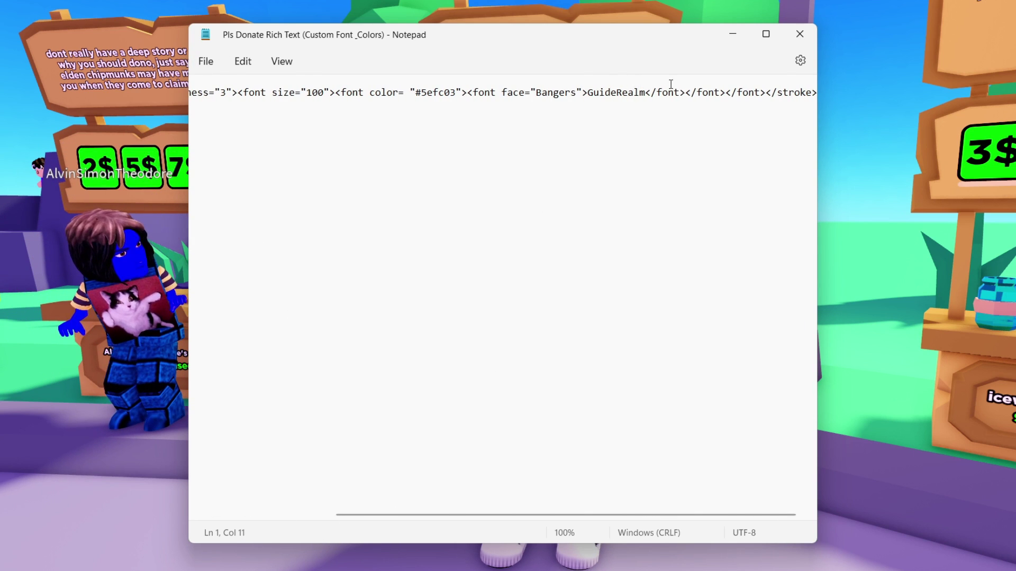
pyautogui.moveTo(817, 92); pyautogui.dragTo(213, 120)
pyautogui.hotkey('ctrl', 'c')
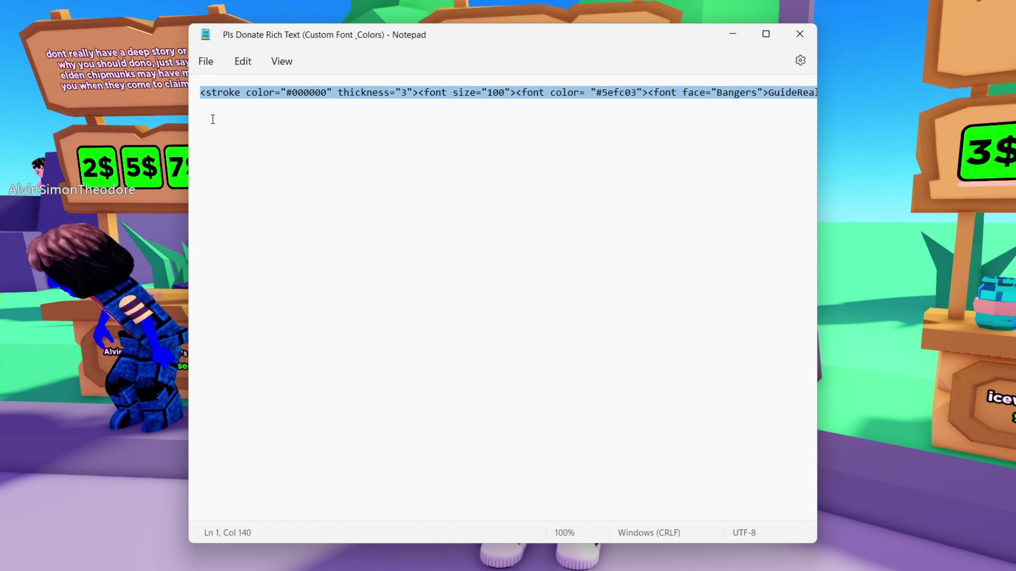
pyautogui.rightClick(340, 93)
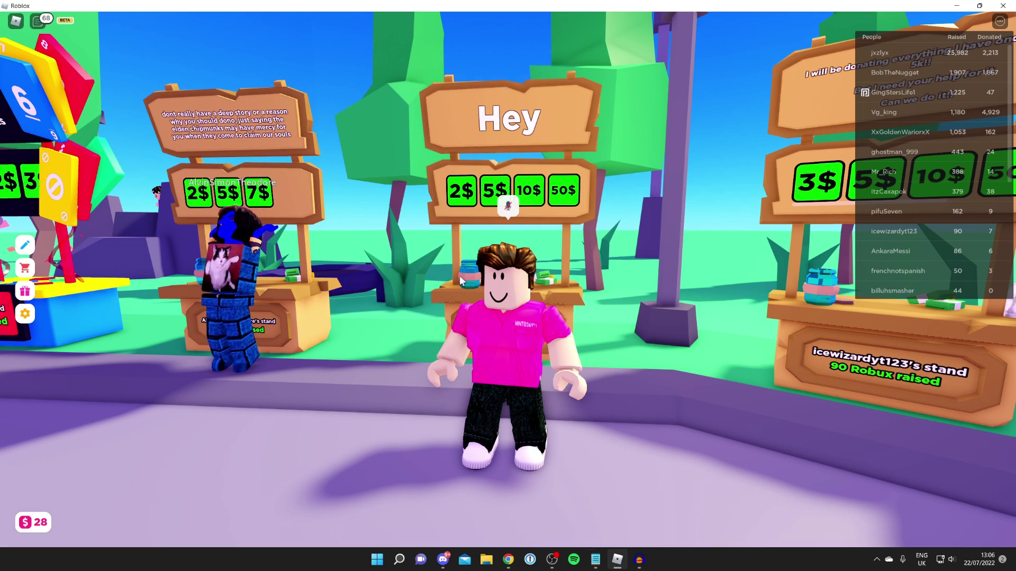
pyautogui.press('w')
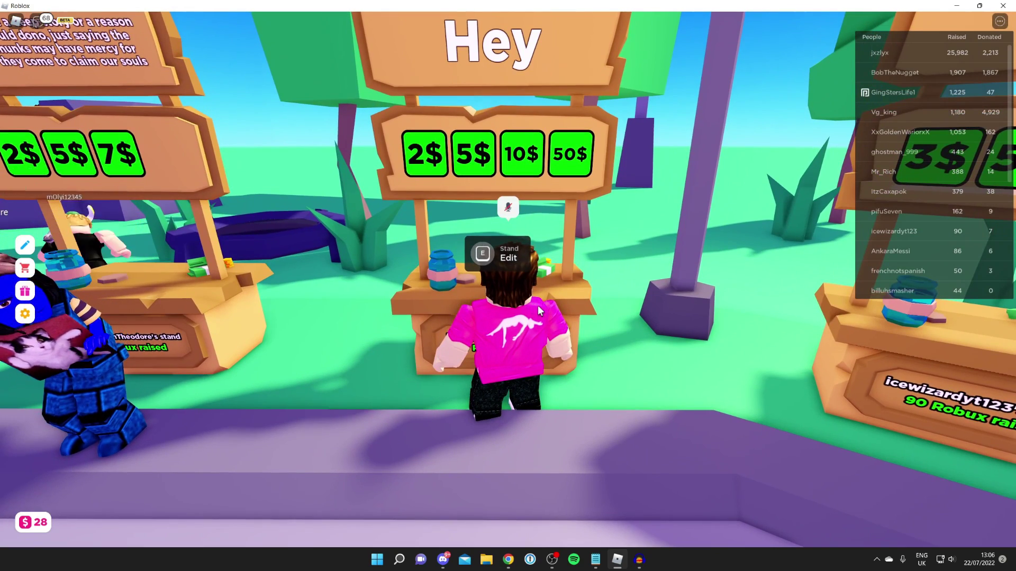
# Replace the sign's Hey text with the pasted markup and apply it to show green GUIDEREALM.
pyautogui.press('e')
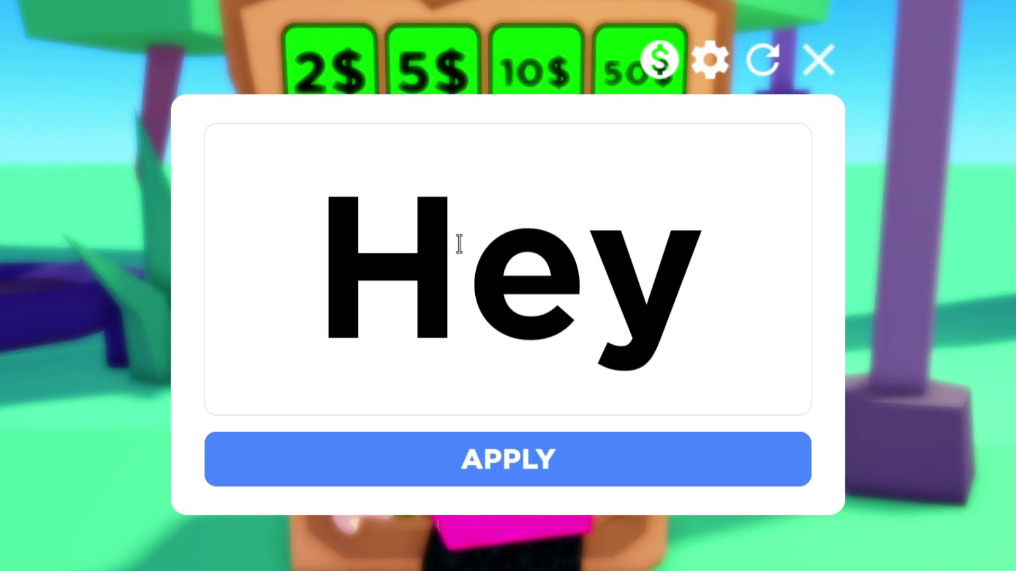
pyautogui.click(557, 253)
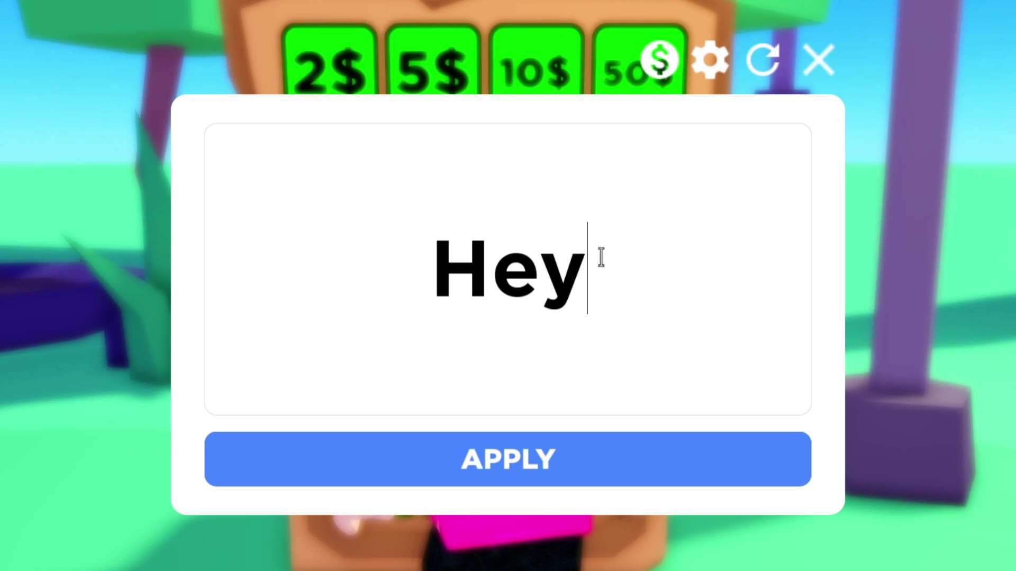
pyautogui.press('BackSpace')
pyautogui.press('BackSpace')
pyautogui.press('BackSpace')
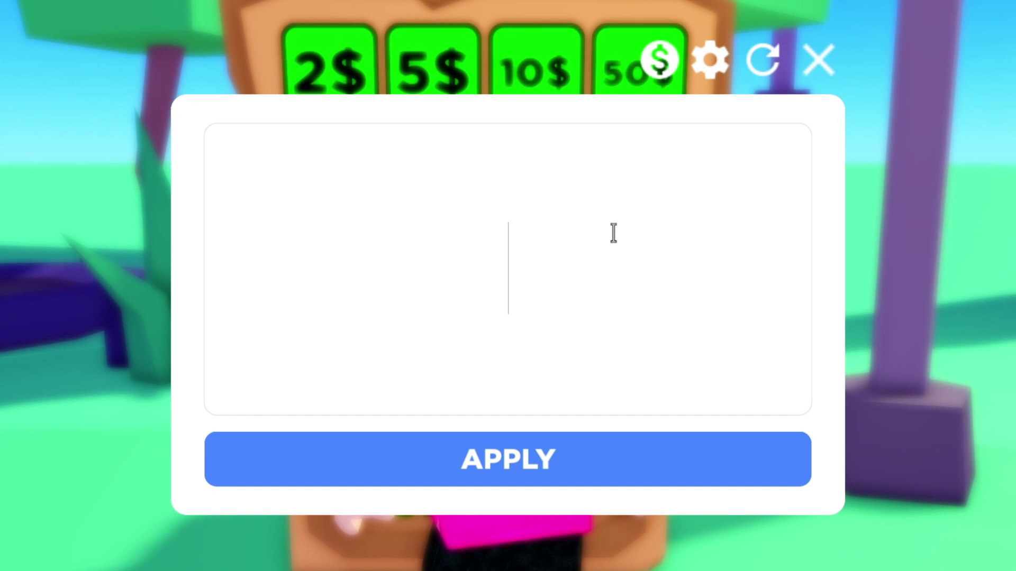
pyautogui.hotkey('ctrl', 'v')
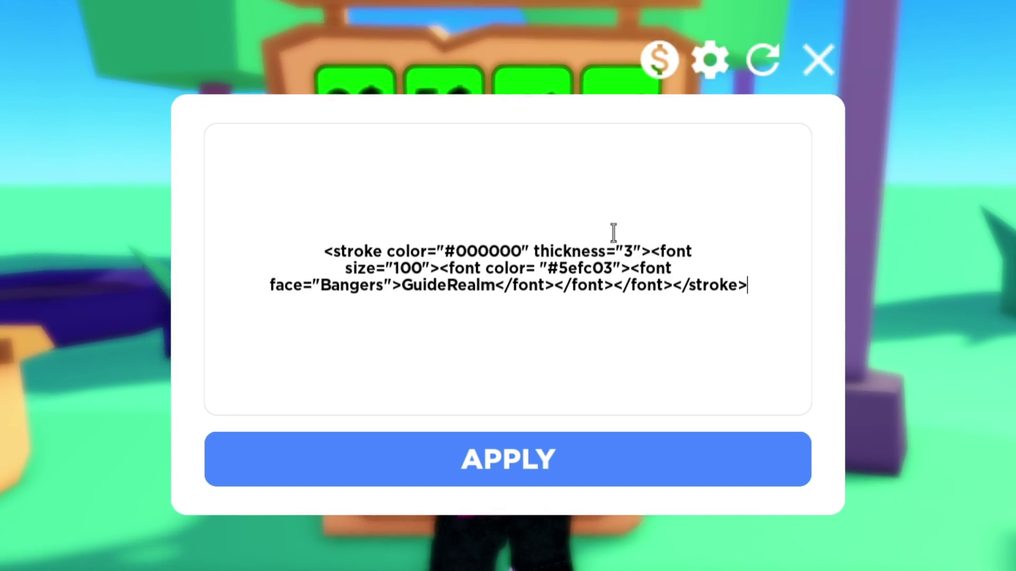
pyautogui.click(526, 464)
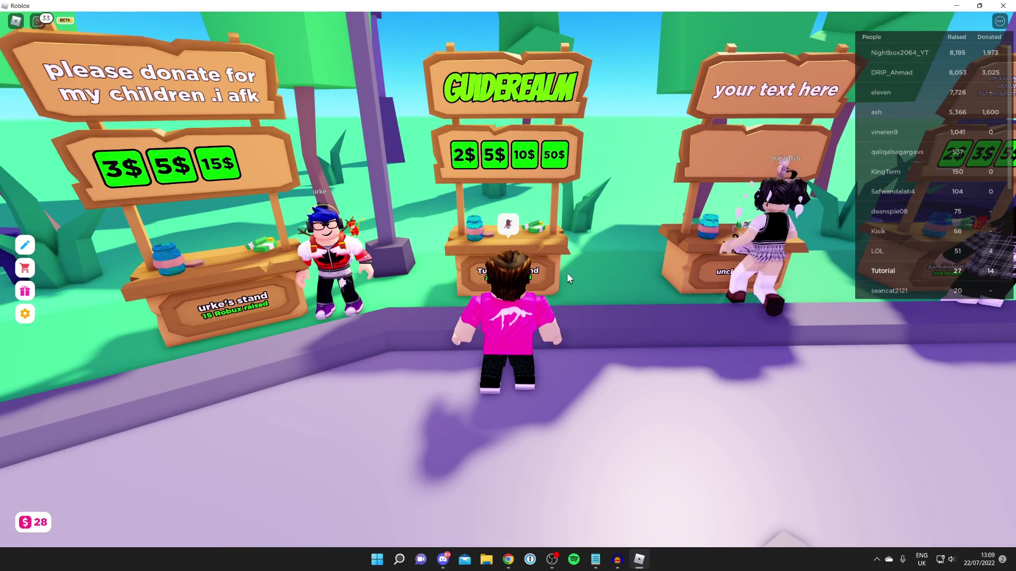
# Walk to the GUIDEREALM stand and show its raw sign markup in Stand Edit, then switch to Chrome.
pyautogui.press('w')
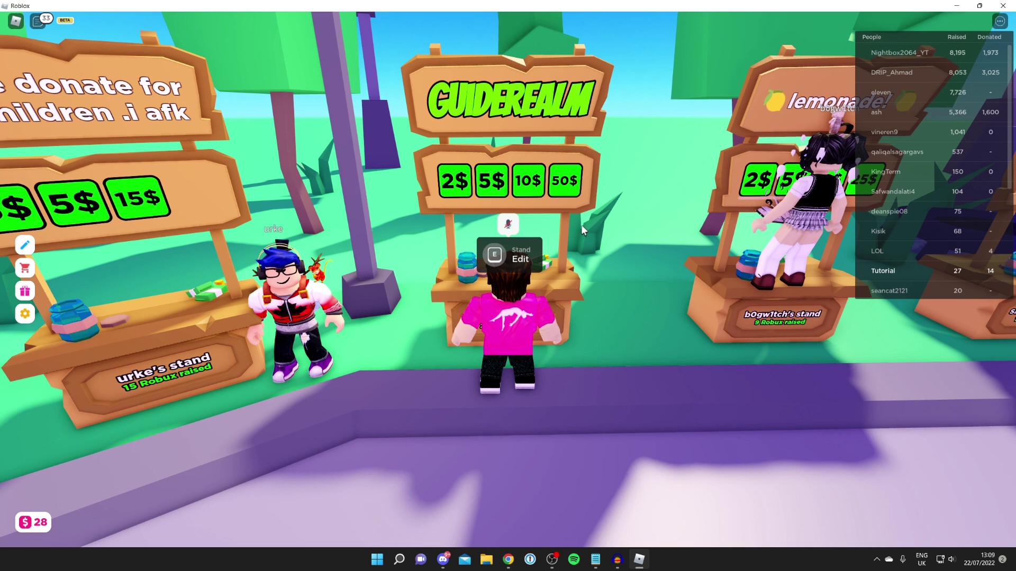
pyautogui.press('e')
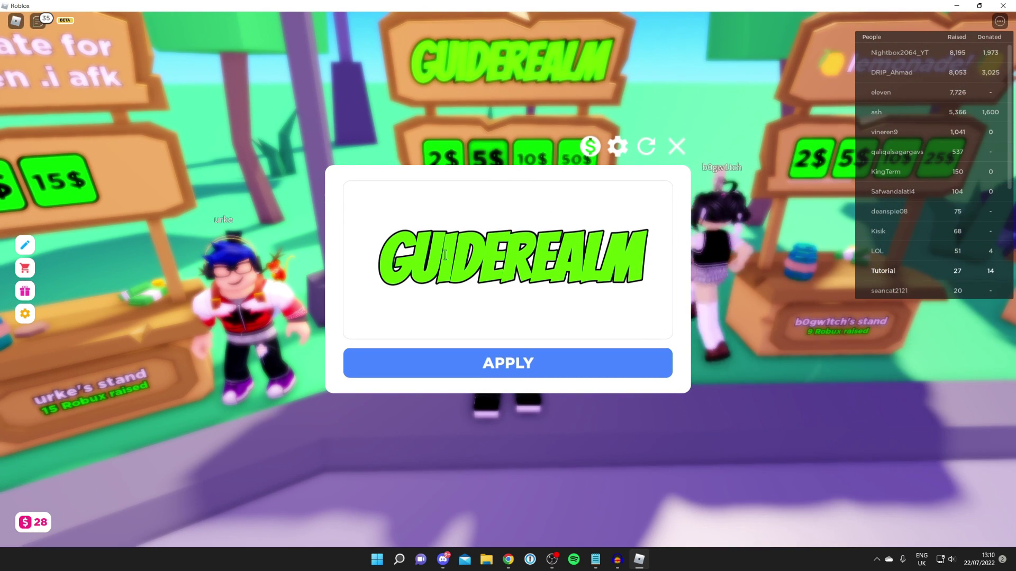
pyautogui.click(524, 253)
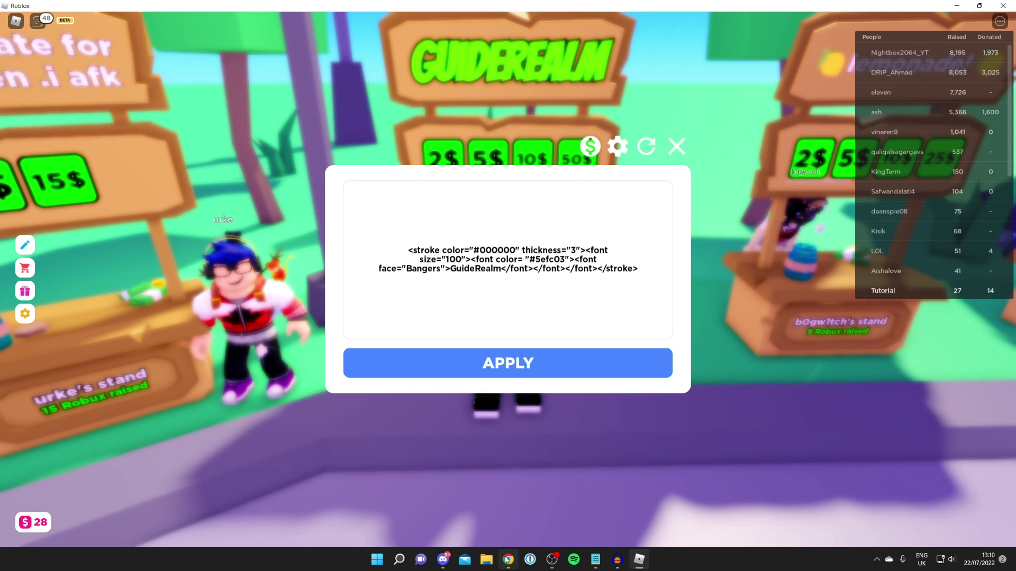
pyautogui.click(508, 559)
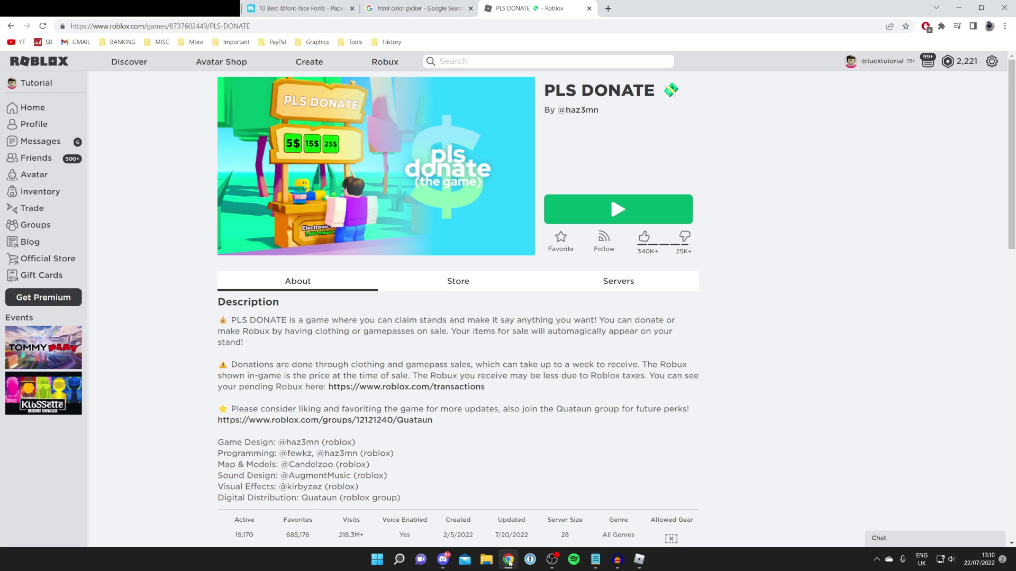
# Set Google's html colour picker to pure white #ffffff, then return to Roblox.
pyautogui.click(442, 4)
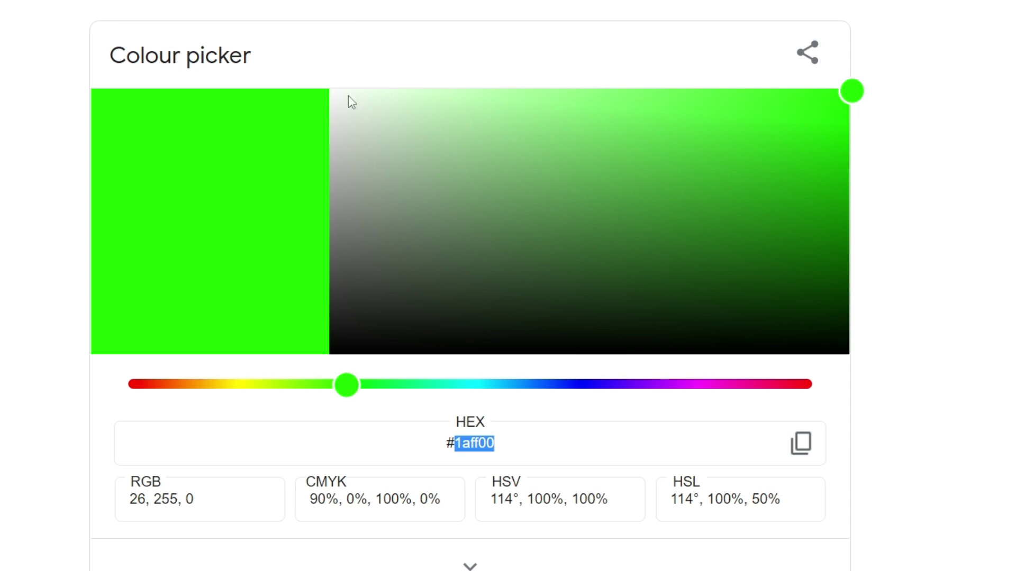
pyautogui.scroll(-3, 447, 7)
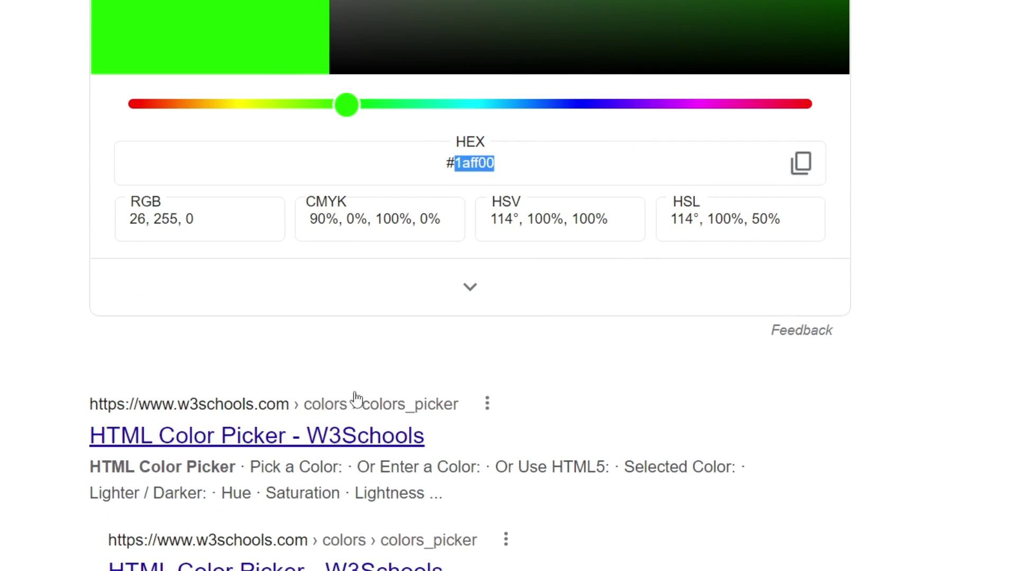
pyautogui.scroll(3, 349, 238)
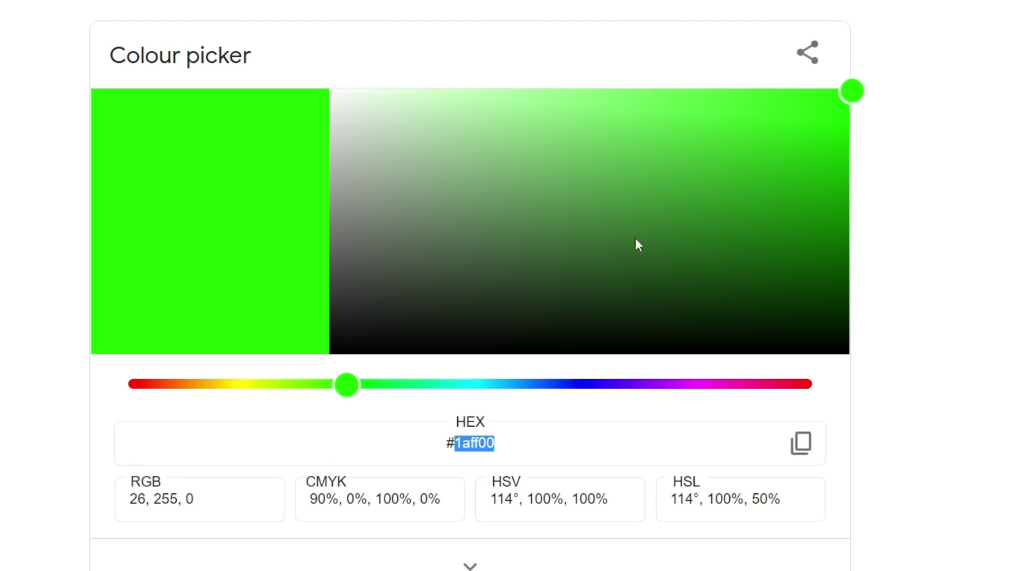
pyautogui.moveTo(376, 114); pyautogui.dragTo(324, 78)
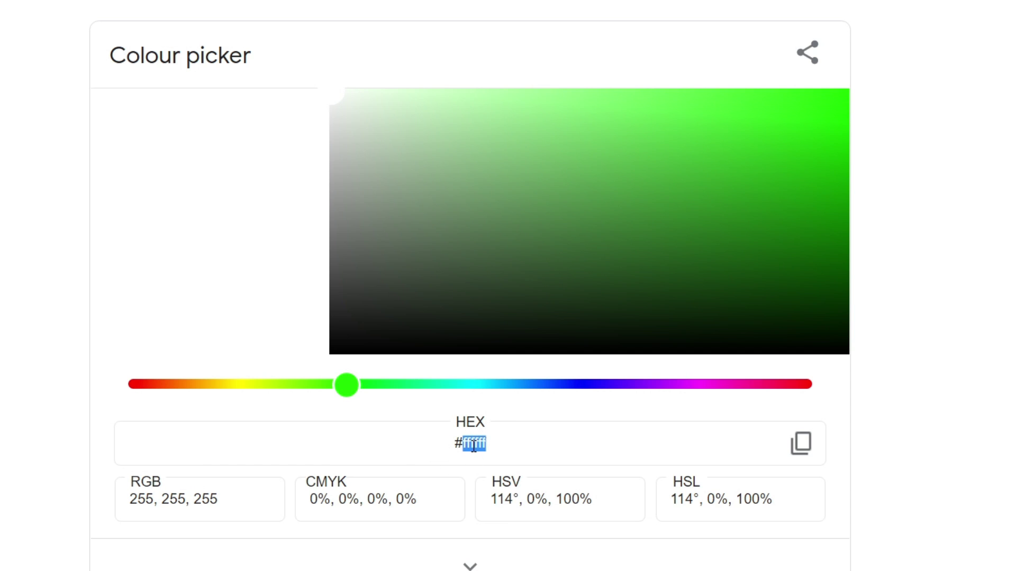
pyautogui.rightClick(473, 445)
pyautogui.click(544, 210)
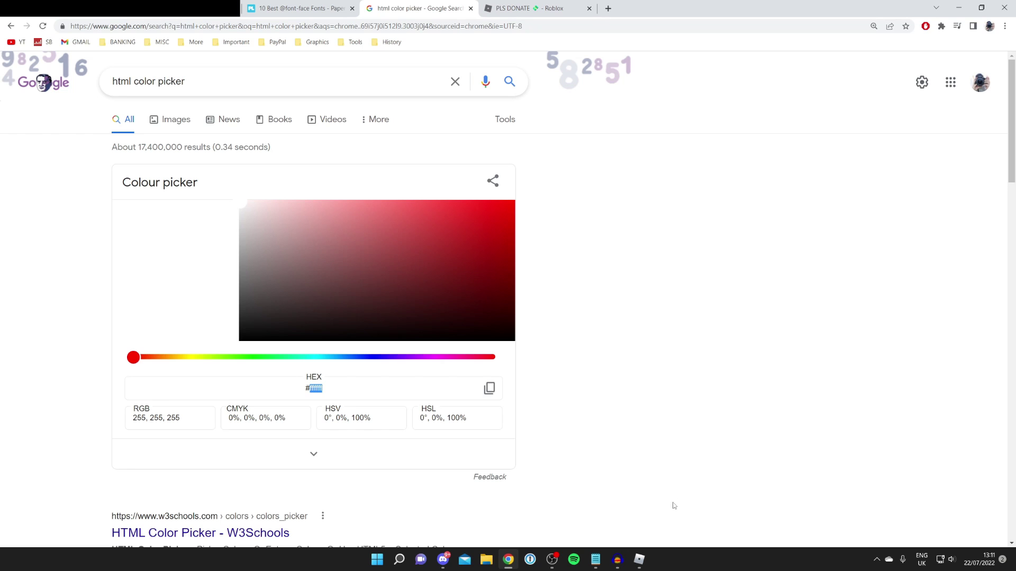
pyautogui.click(642, 561)
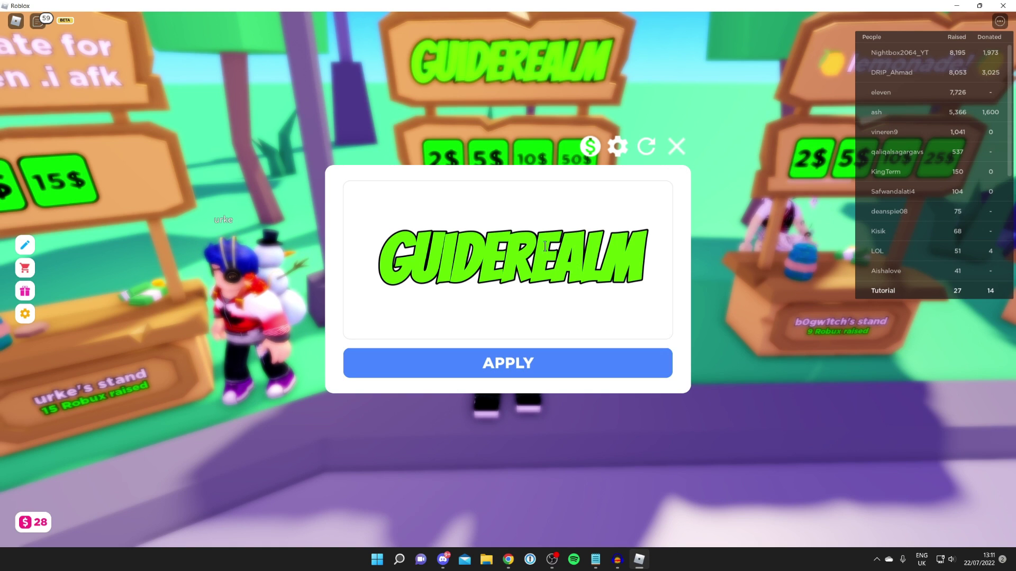
# Replace the stroke colour 000000 with ffffff in the sign markup and apply it.
pyautogui.click(498, 259)
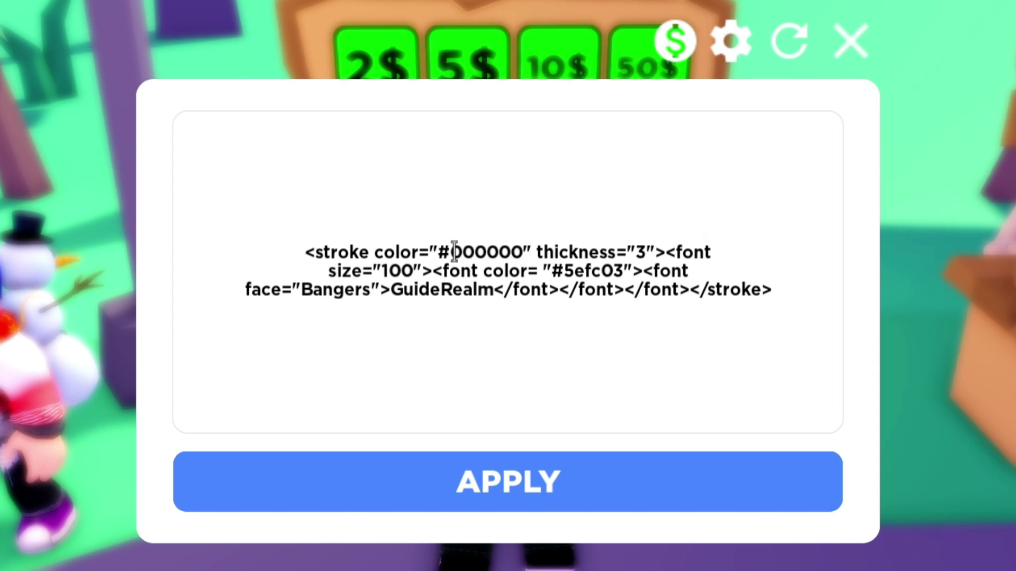
pyautogui.moveTo(453, 251); pyautogui.dragTo(520, 249)
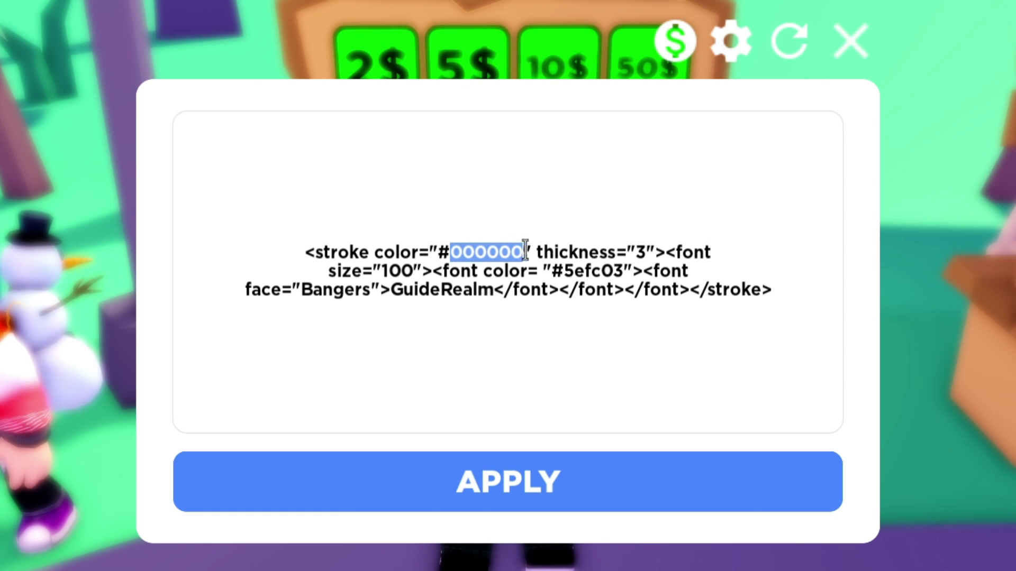
pyautogui.press('BackSpace')
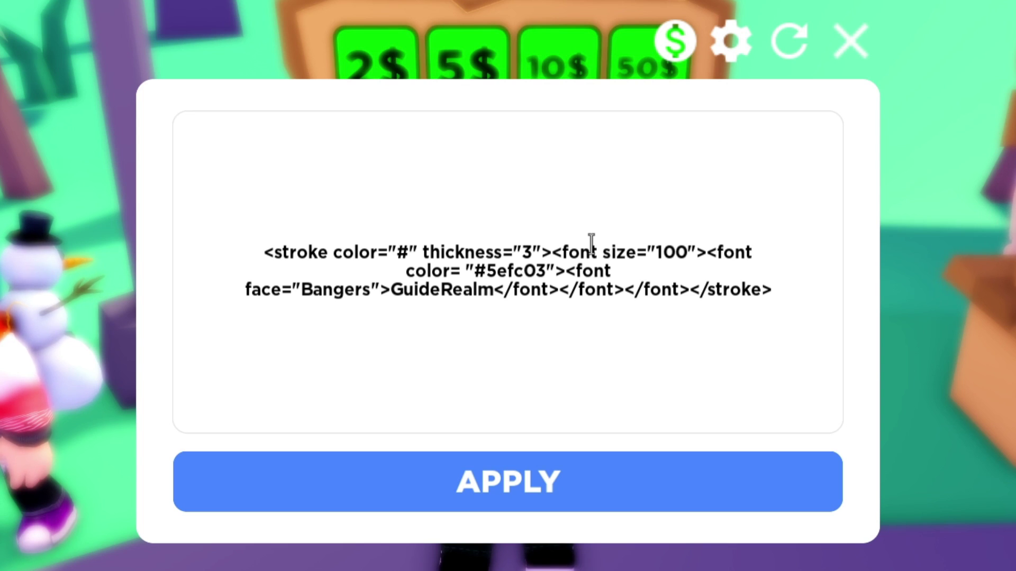
pyautogui.write('ffffff')
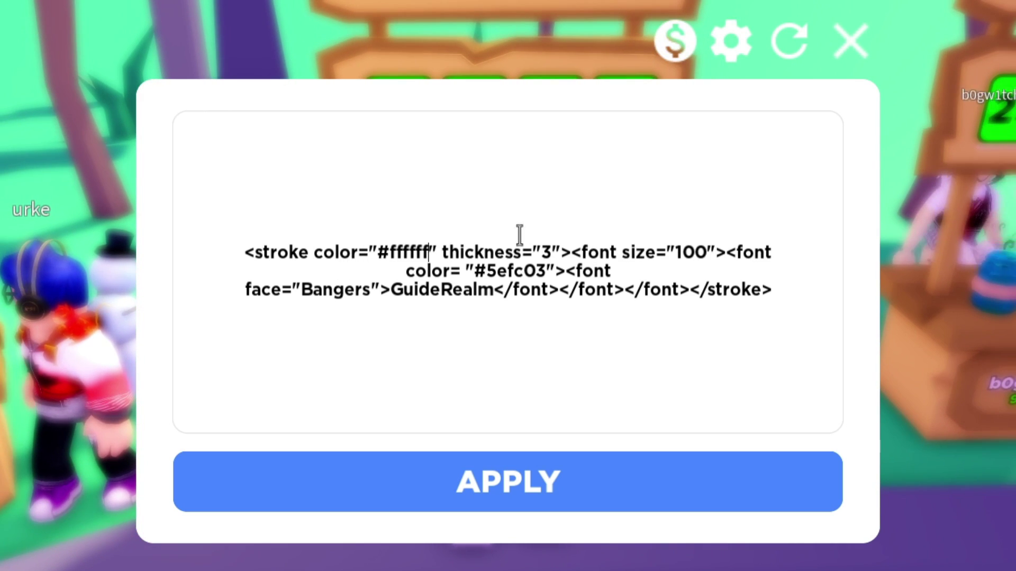
pyautogui.click(593, 484)
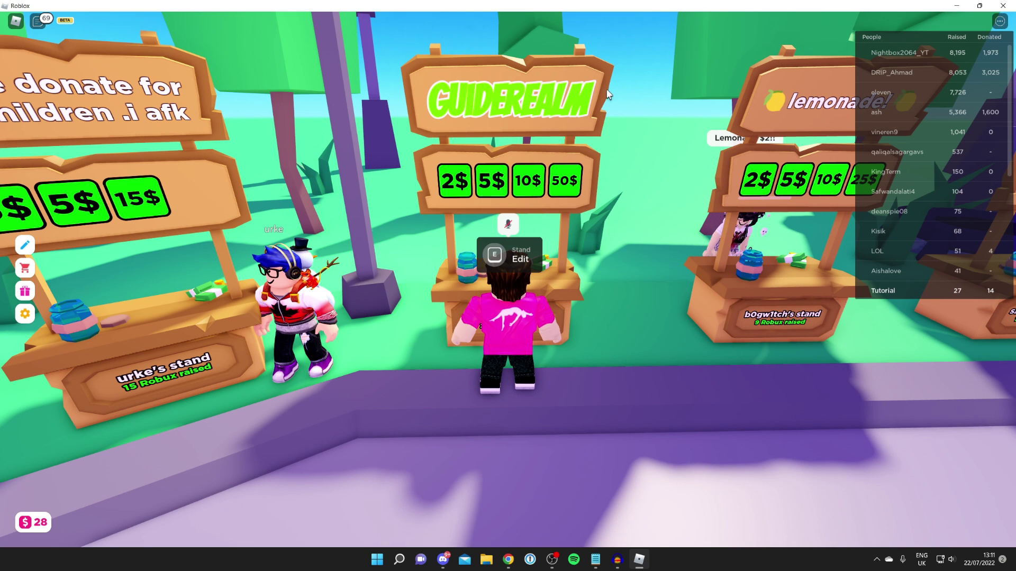
# Change the sign's stroke thickness from 3 to 5 in the rich-text code.
pyautogui.press('e')
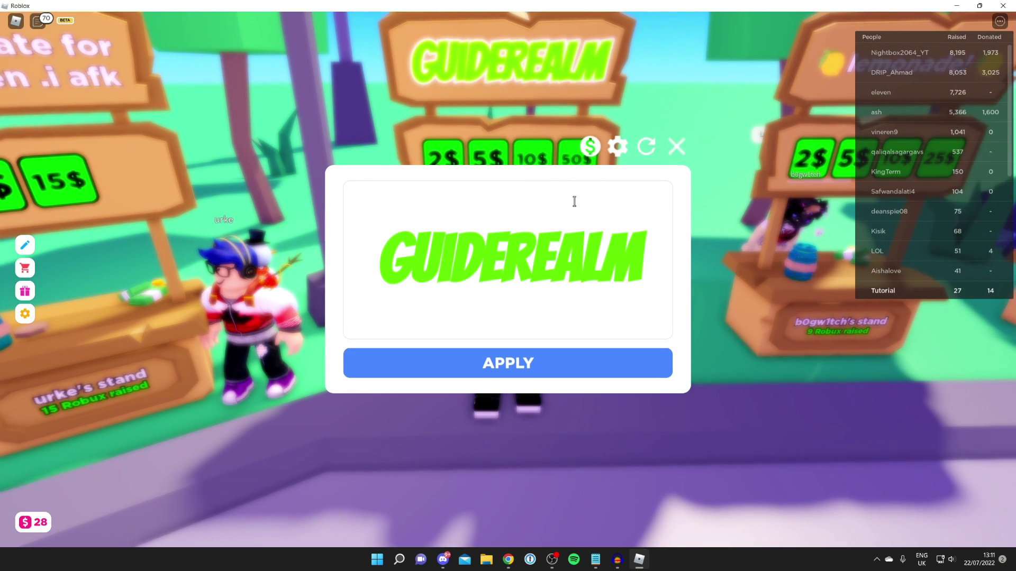
pyautogui.click(508, 259)
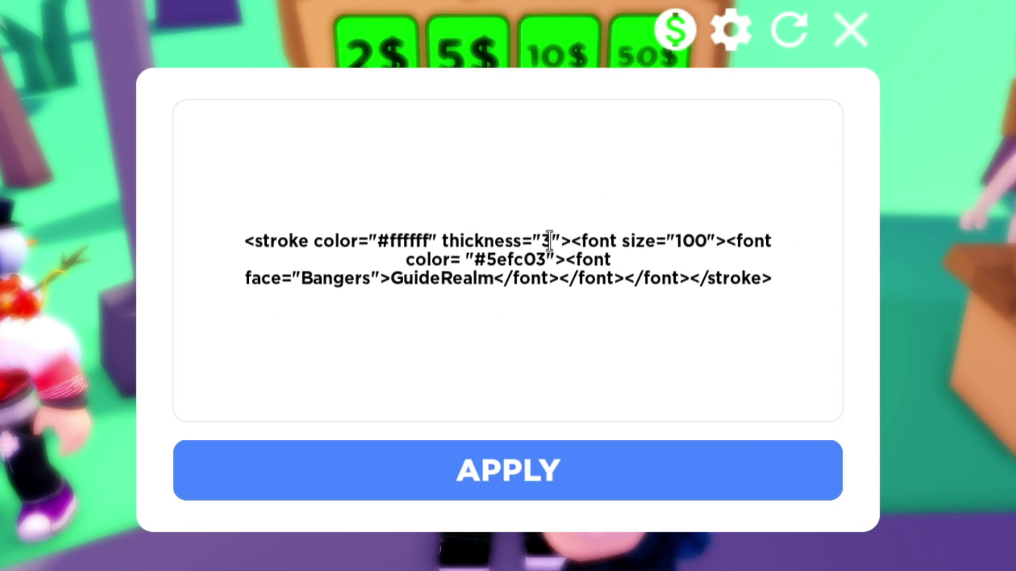
pyautogui.click(529, 250)
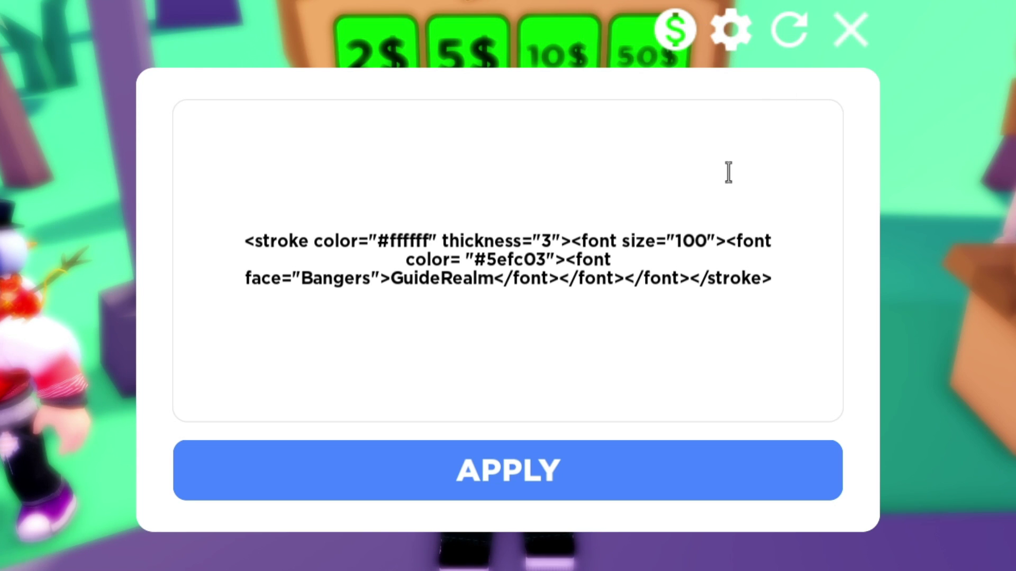
pyautogui.press('BackSpace')
pyautogui.write('5')
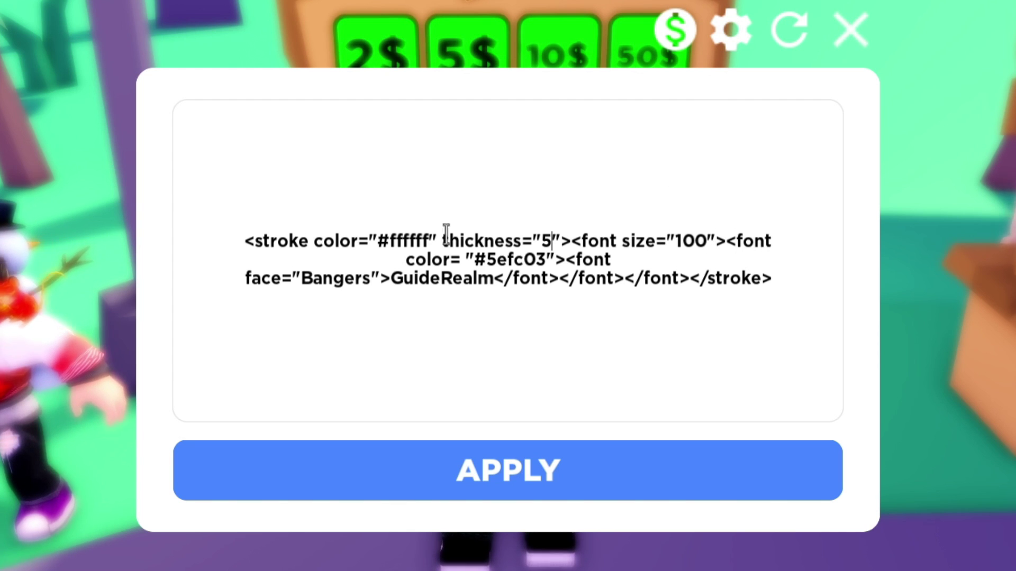
pyautogui.click(551, 241)
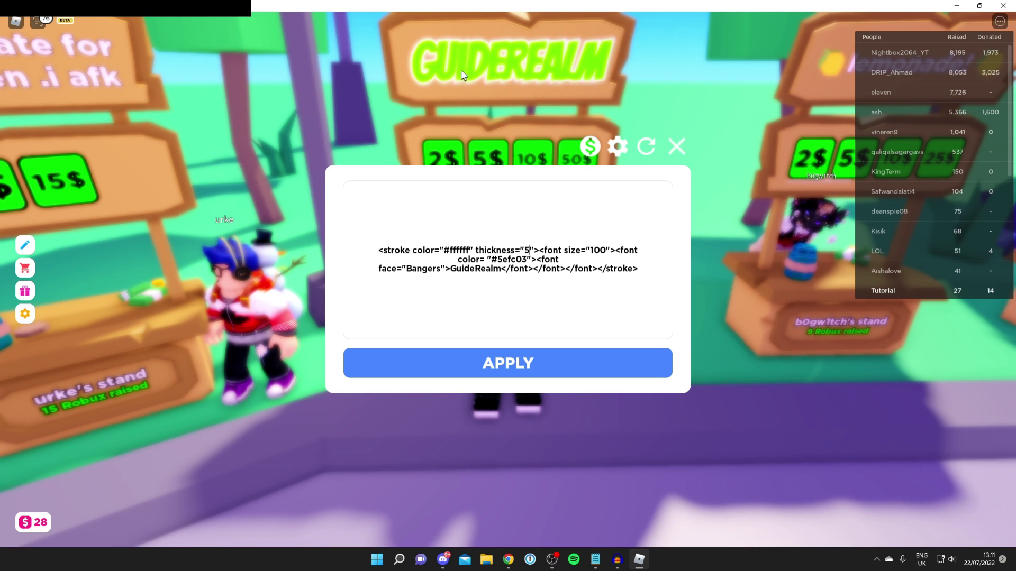
pyautogui.click(507, 560)
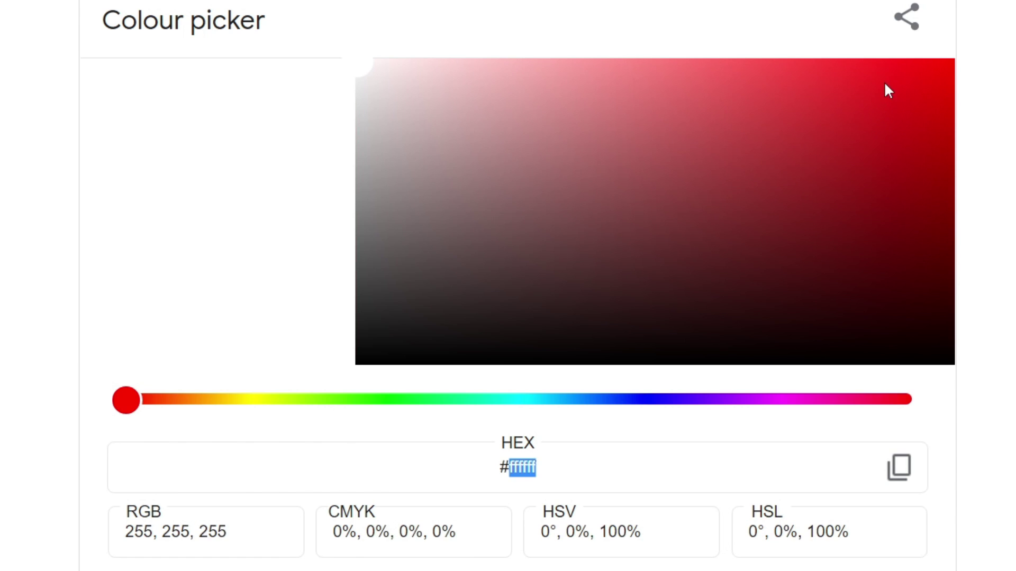
# Set the colour picker to pure red and copy hex ff0000, then reopen the sign's raw code.
pyautogui.moveTo(888, 90); pyautogui.dragTo(1011, 24)
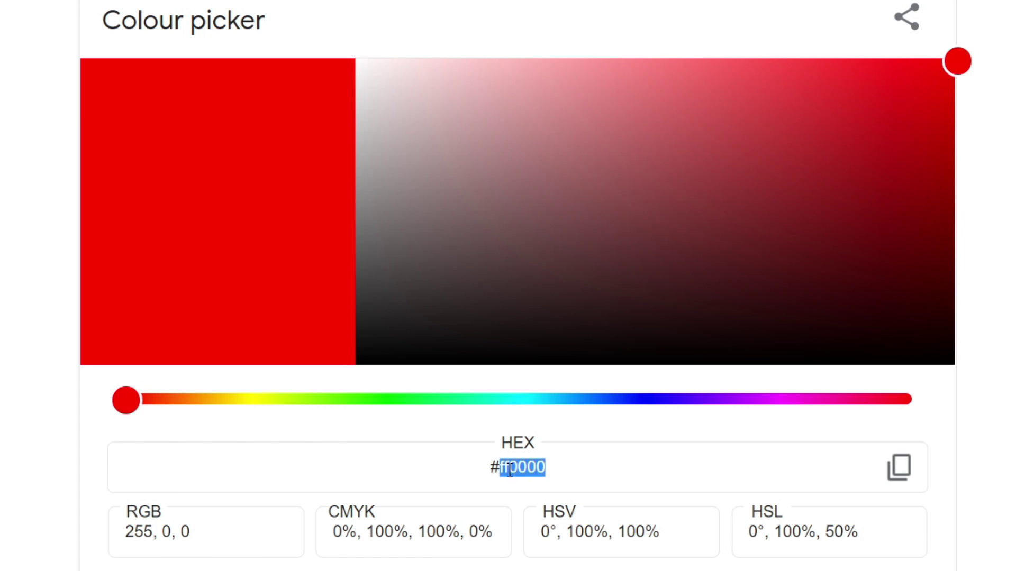
pyautogui.rightClick(519, 465)
pyautogui.click(603, 173)
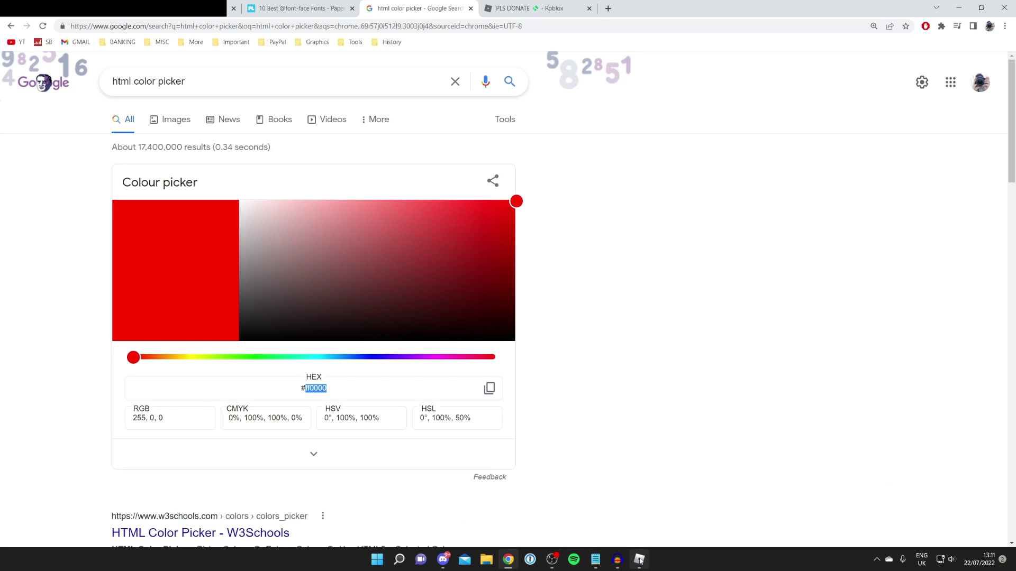
pyautogui.click(639, 559)
pyautogui.click(582, 267)
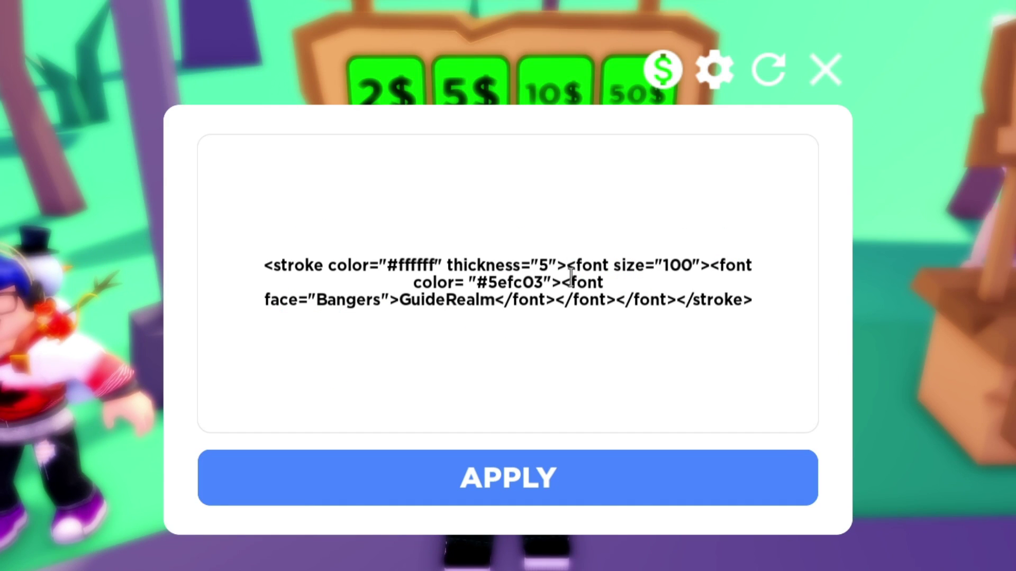
# Change the font colour from #5efc03 to #ff0000 and apply, then reopen the sign markup.
pyautogui.click(540, 285)
pyautogui.press('BackSpace')
pyautogui.press('BackSpace')
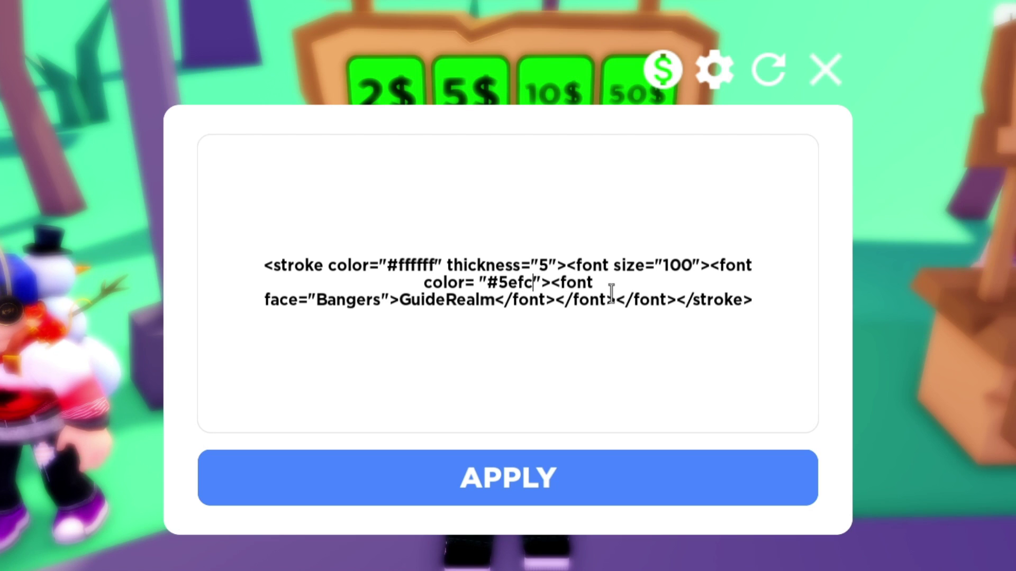
pyautogui.press('BackSpace')
pyautogui.press('BackSpace')
pyautogui.press('BackSpace')
pyautogui.press('BackSpace')
pyautogui.write('ff0000')
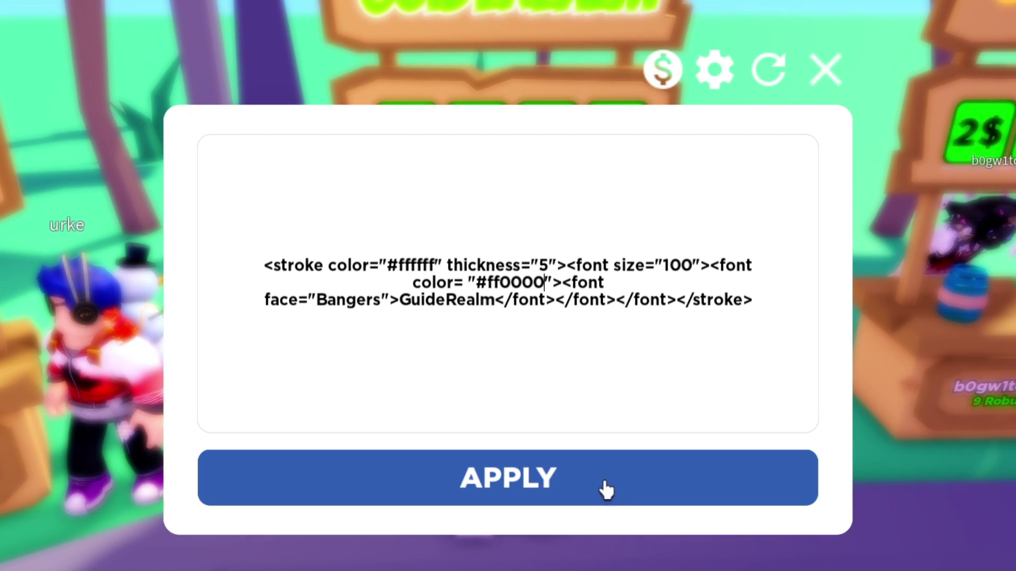
pyautogui.click(601, 483)
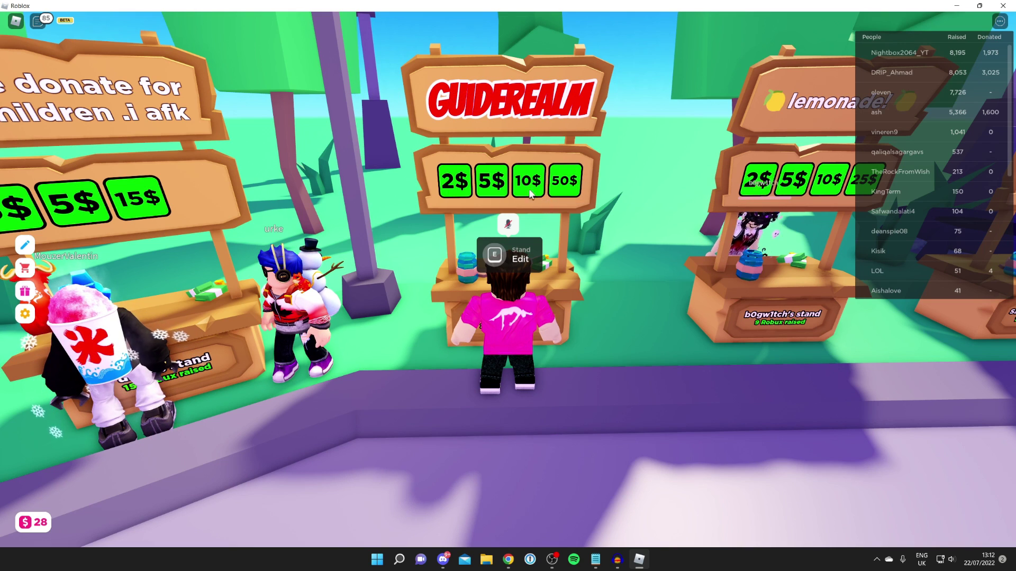
pyautogui.press('e')
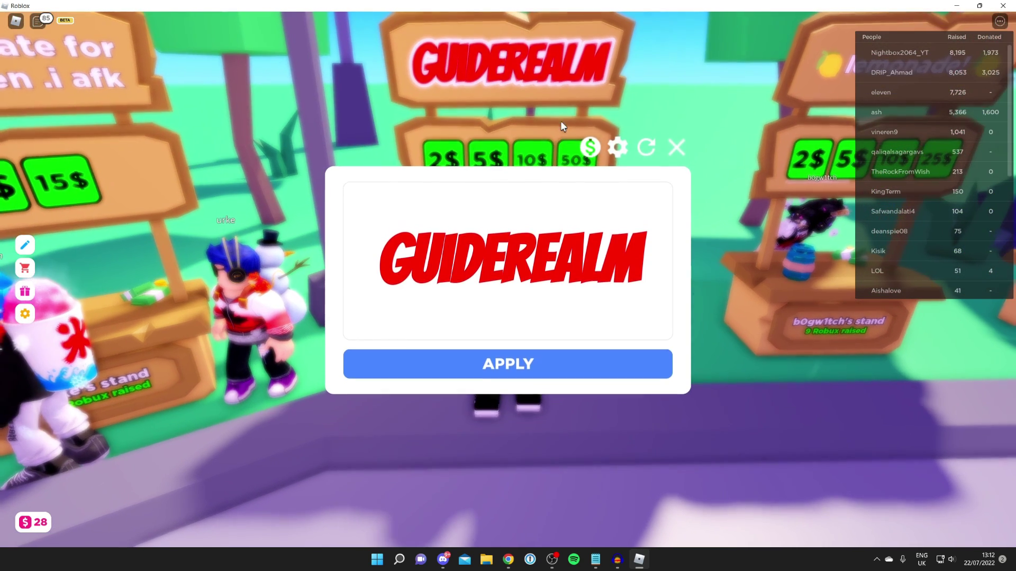
pyautogui.click(541, 249)
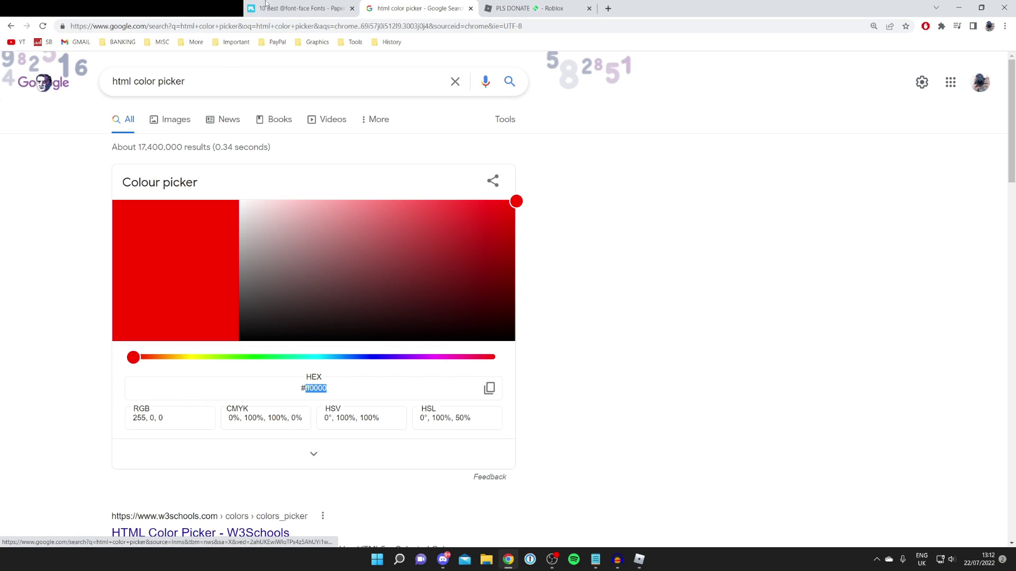
pyautogui.click(275, 8)
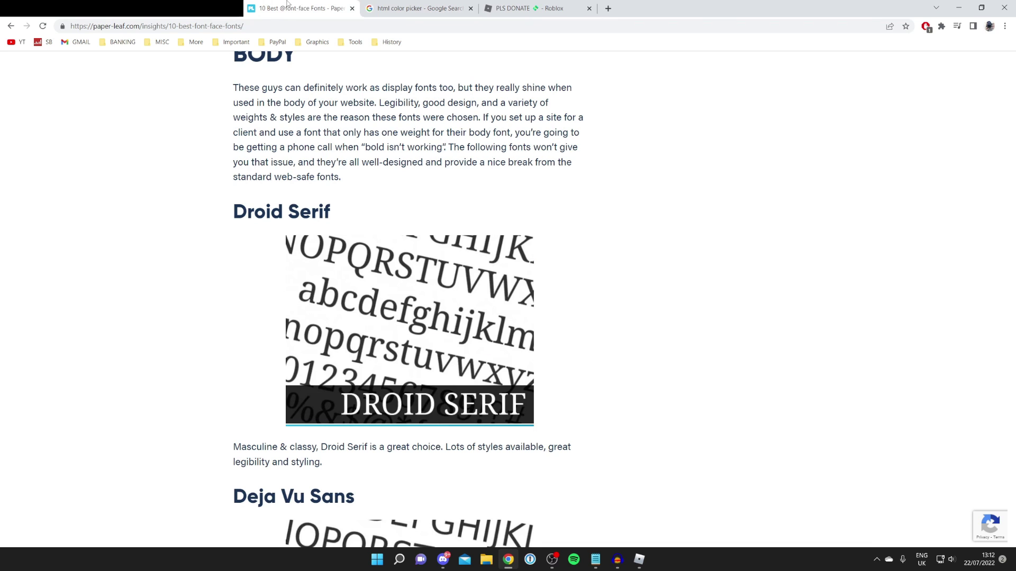
pyautogui.scroll(8, 306, 149)
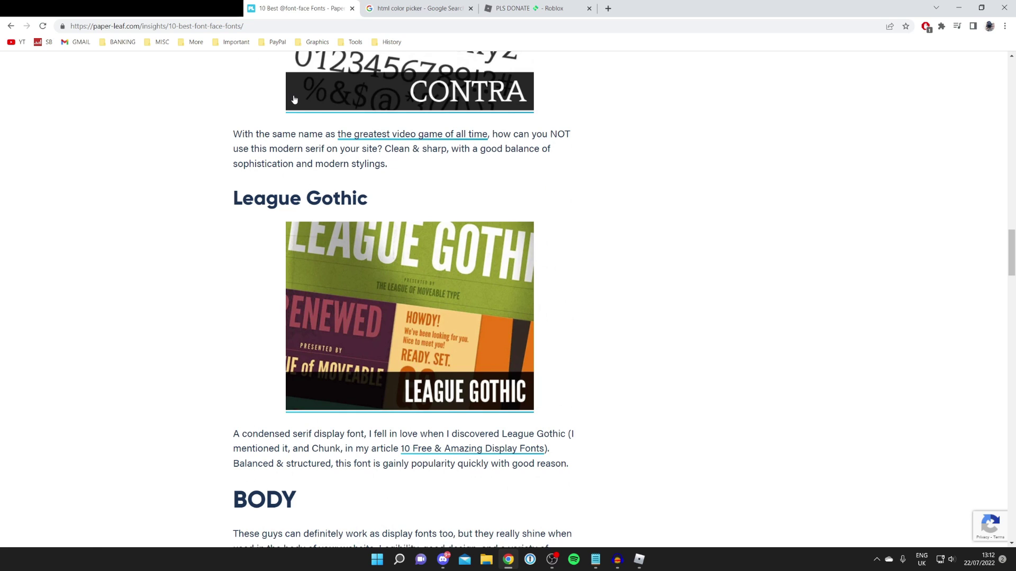
pyautogui.scroll(-20, 294, 100)
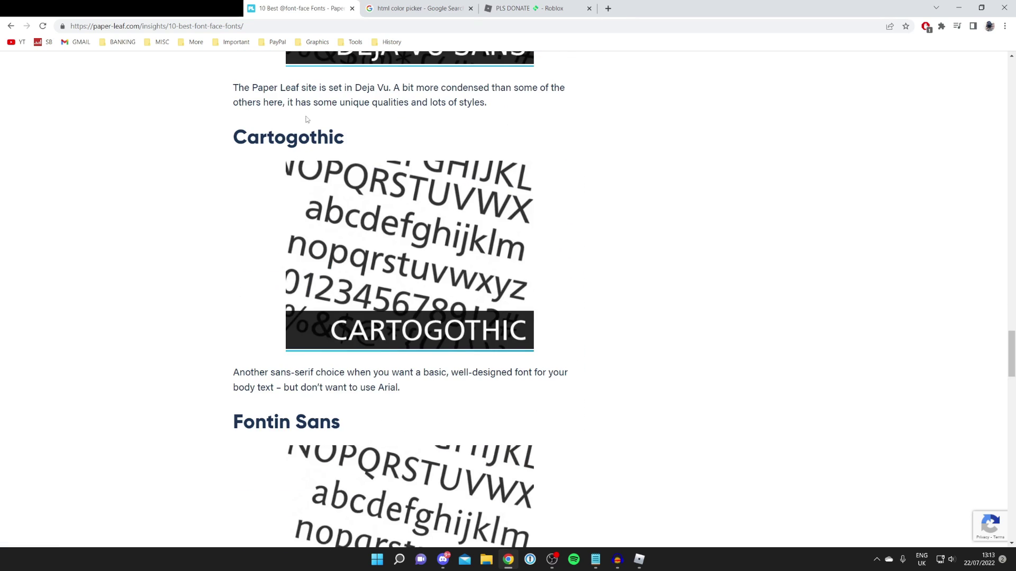
pyautogui.click(639, 560)
pyautogui.click(444, 264)
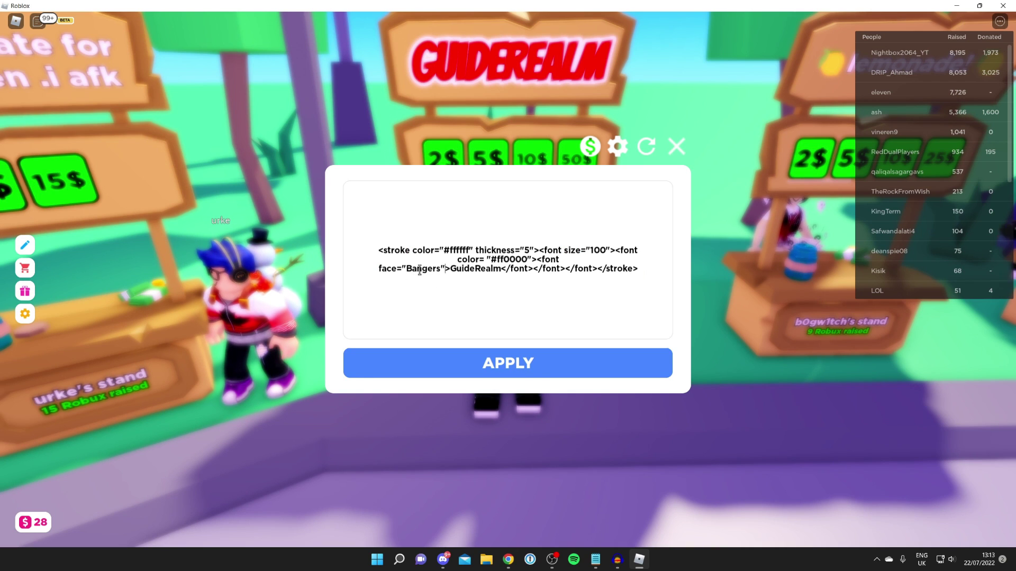
# Replace GuideRealm with Donate! and apply, then start retyping it as 'Subscribe tp'.
pyautogui.click(435, 250)
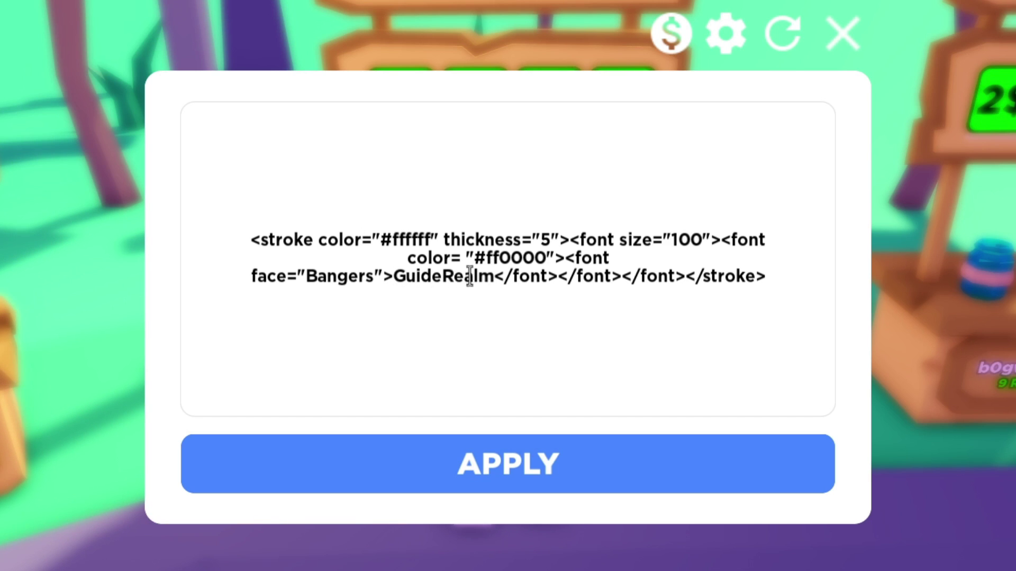
pyautogui.press('BackSpace')
pyautogui.press('BackSpace')
pyautogui.press('BackSpace')
pyautogui.press('BackSpace')
pyautogui.press('BackSpace')
pyautogui.press('BackSpace')
pyautogui.press('BackSpace')
pyautogui.press('BackSpace')
pyautogui.press('BackSpace')
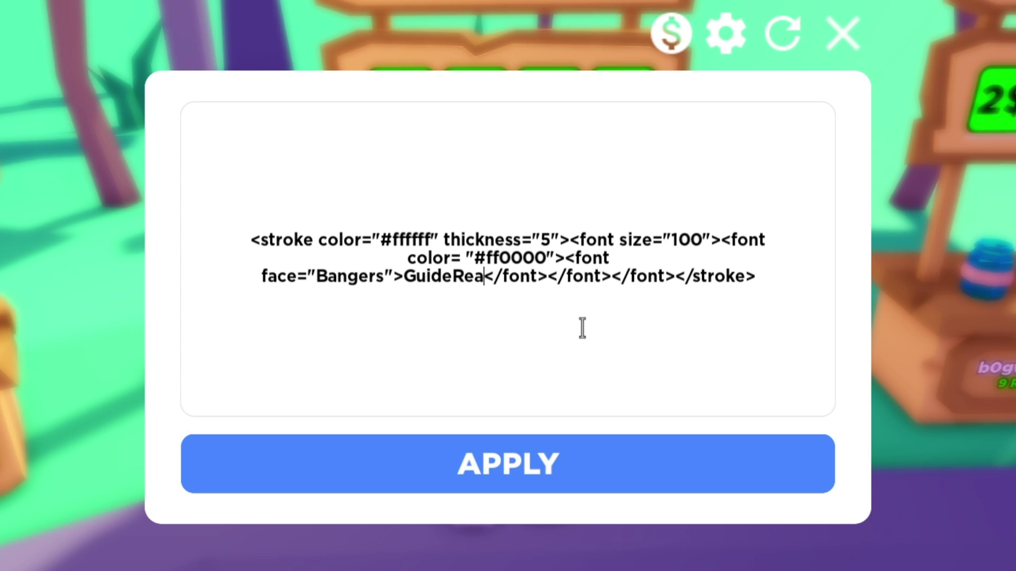
pyautogui.press('BackSpace')
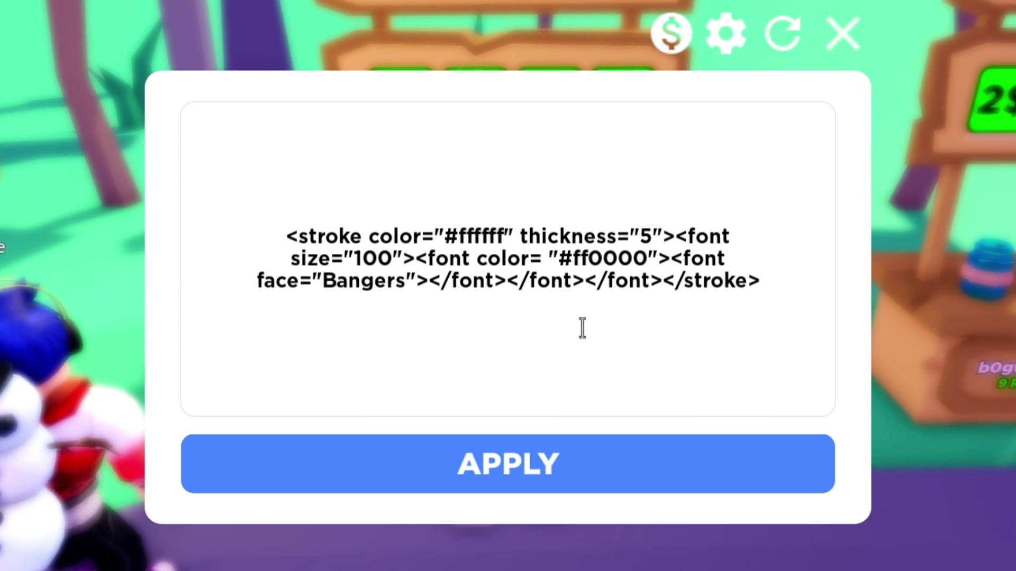
pyautogui.write('Donate!')
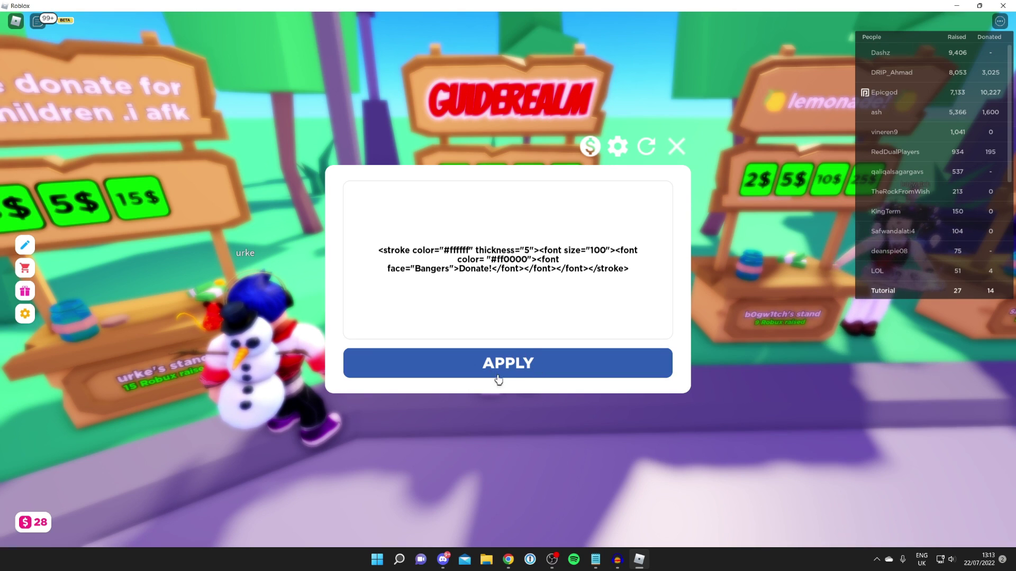
pyautogui.click(567, 481)
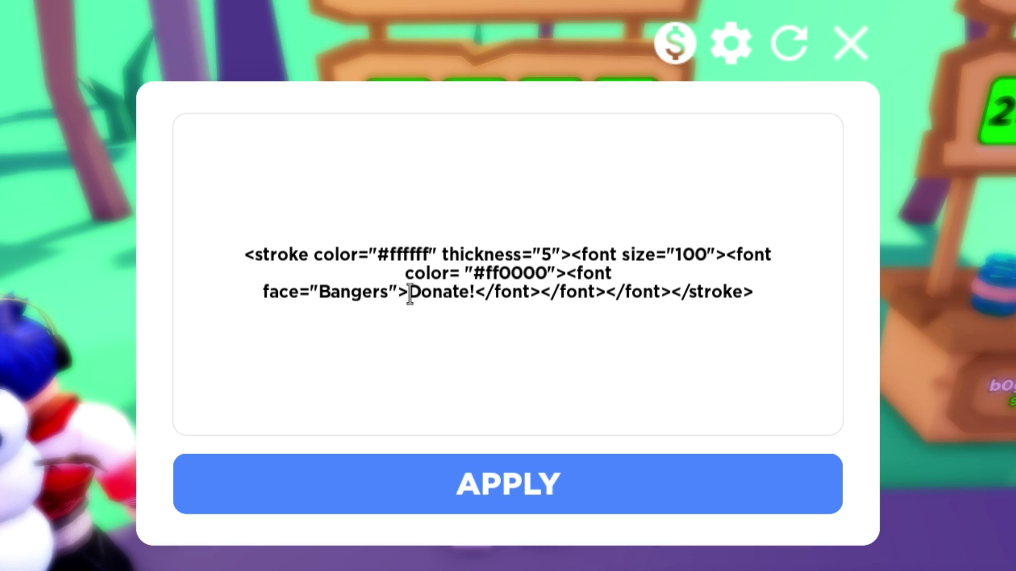
pyautogui.moveTo(410, 294); pyautogui.dragTo(457, 299)
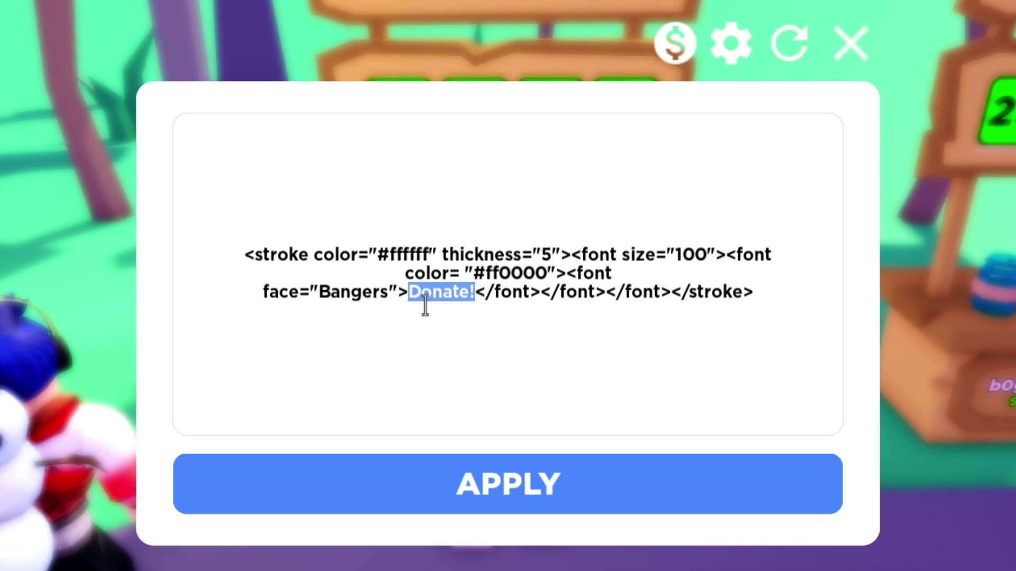
pyautogui.write('Subscribe tp')
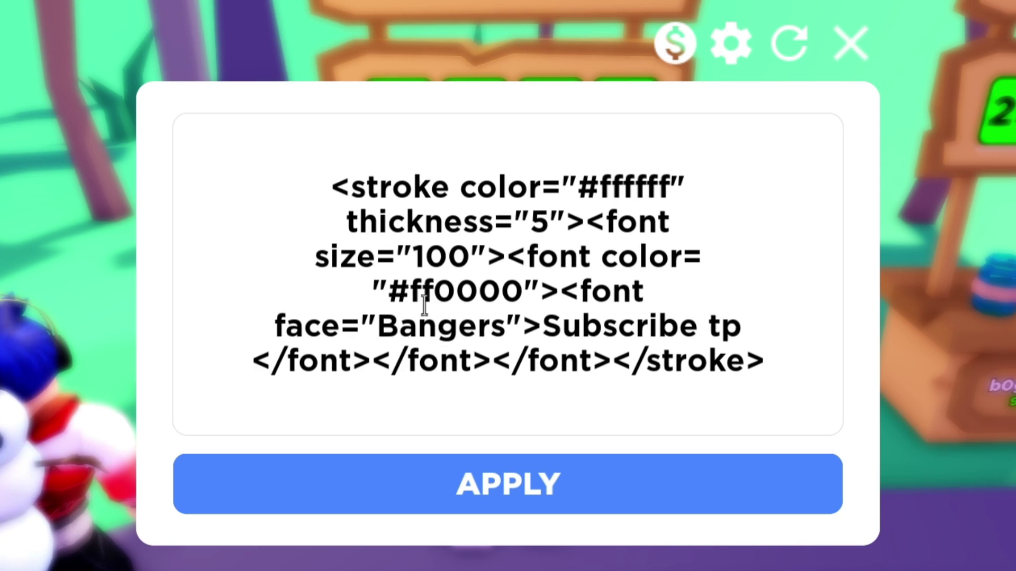